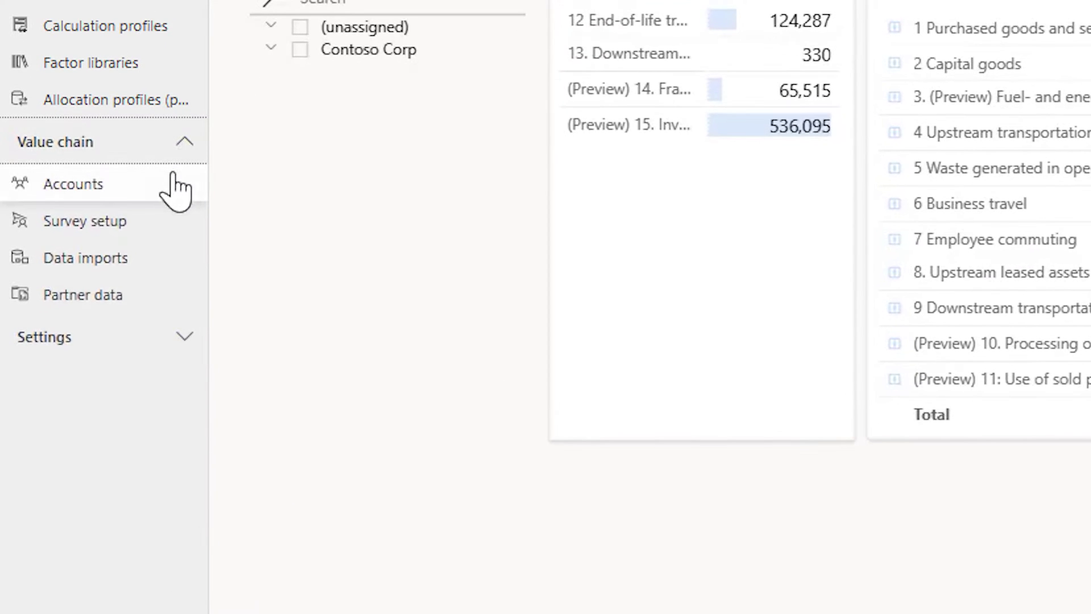
# Review the supplier accounts list and new-account form, then open the survey assignments list.
pyautogui.click(170, 180)
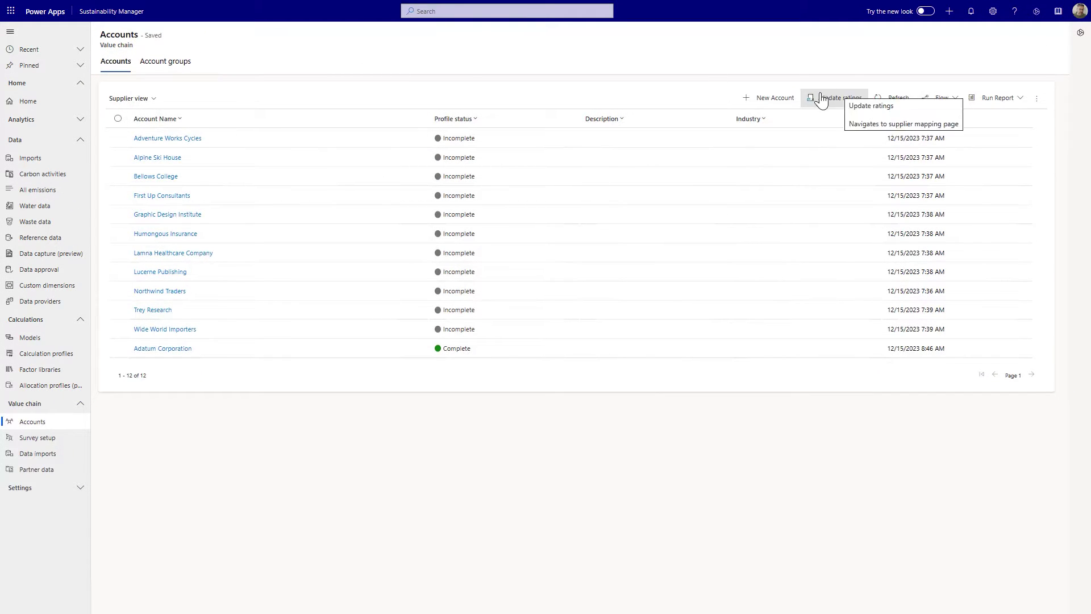
pyautogui.click(773, 99)
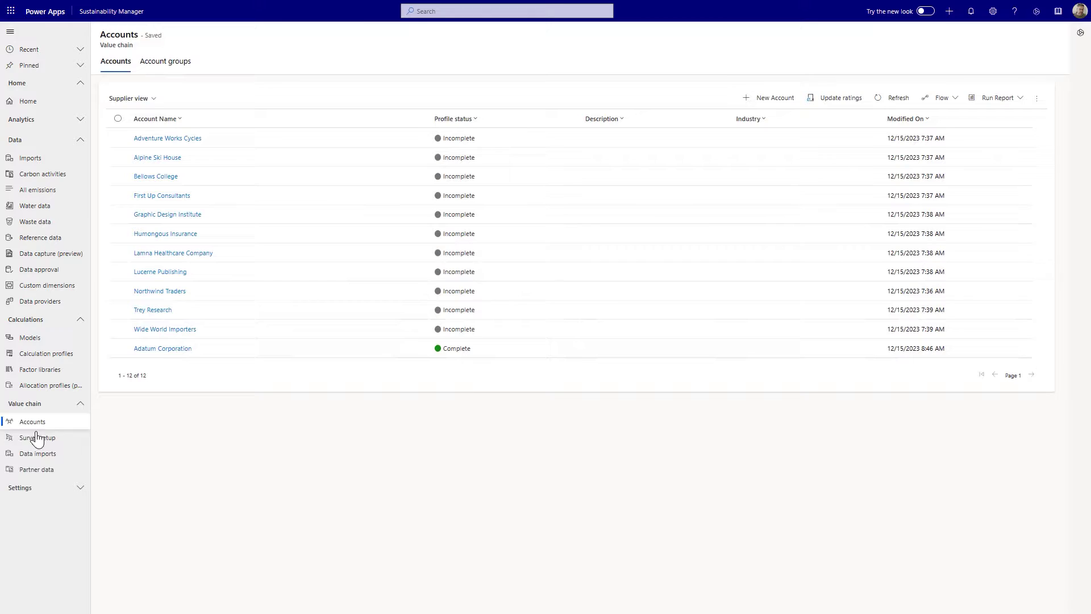
pyautogui.click(36, 439)
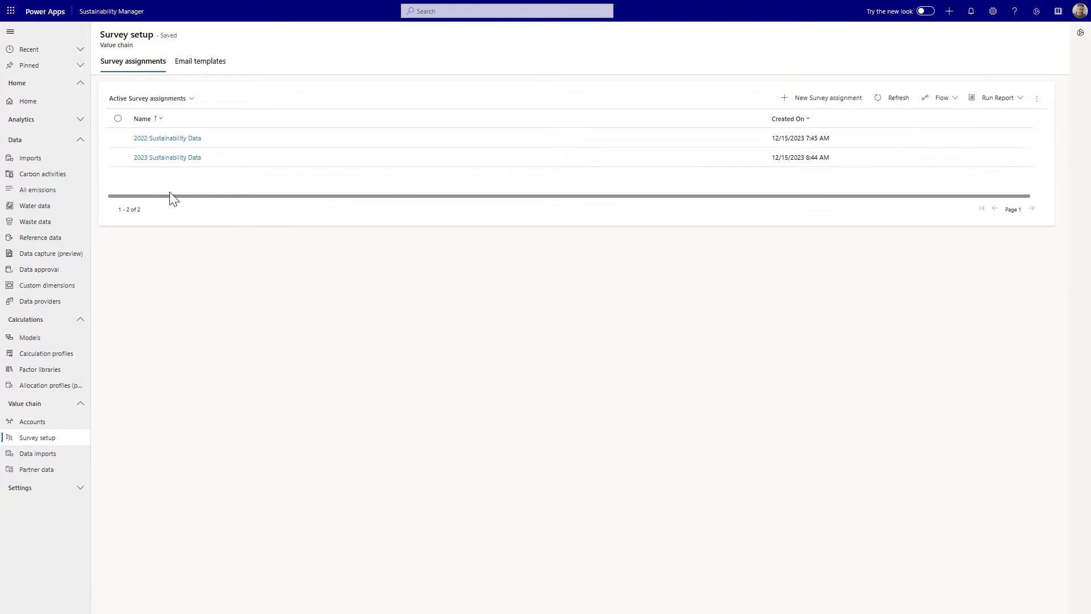
# Open the 2023 Sustainability Data assignment and expand its Scope 1 and Scope 3 upstream categories.
pyautogui.click(168, 159)
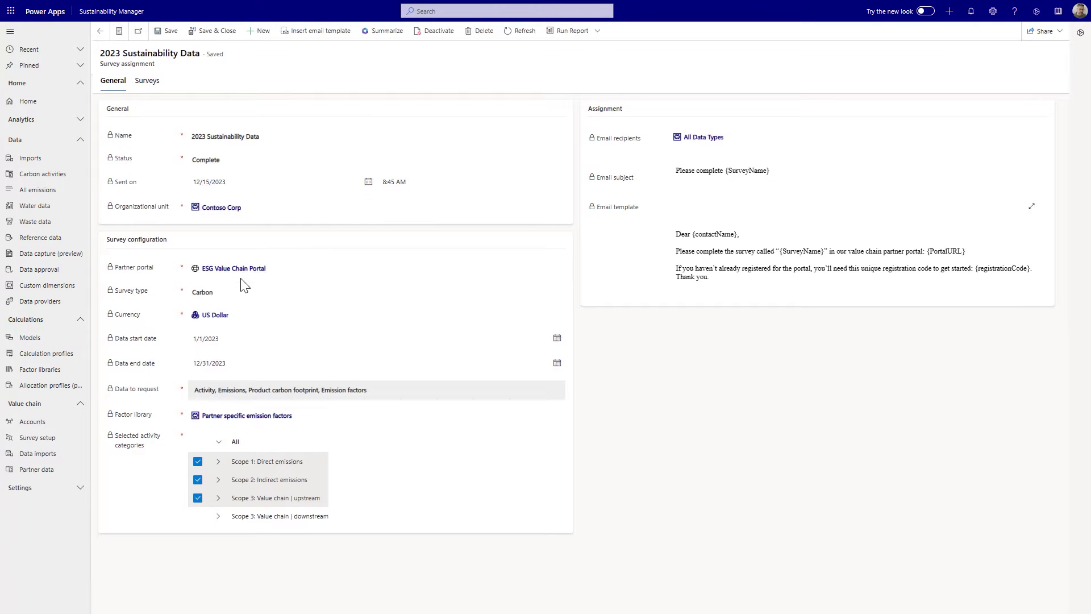
pyautogui.click(218, 469)
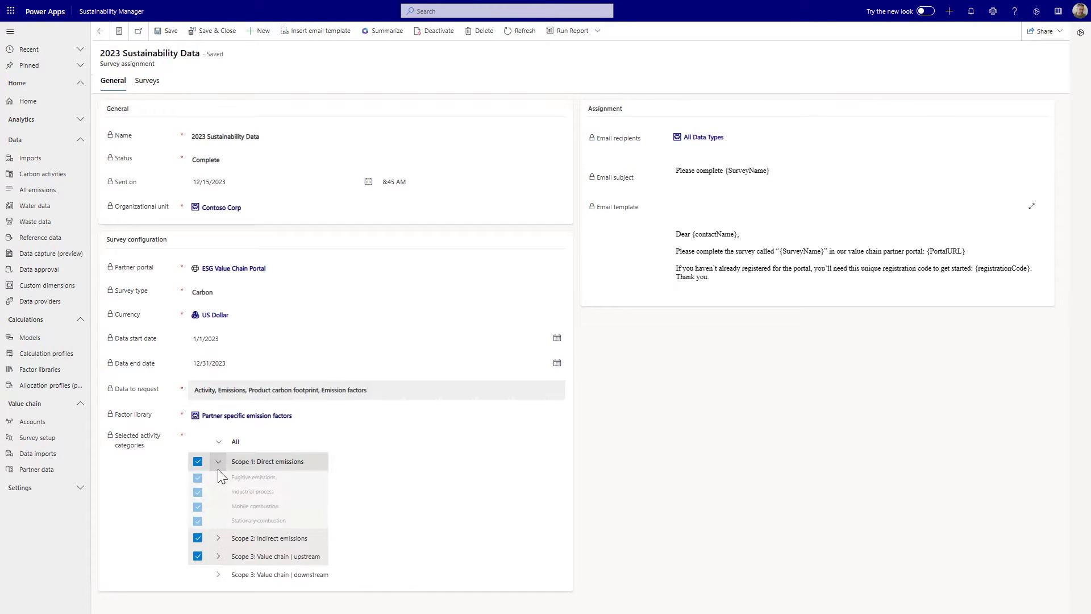
pyautogui.click(217, 556)
pyautogui.scroll(-2, 228, 548)
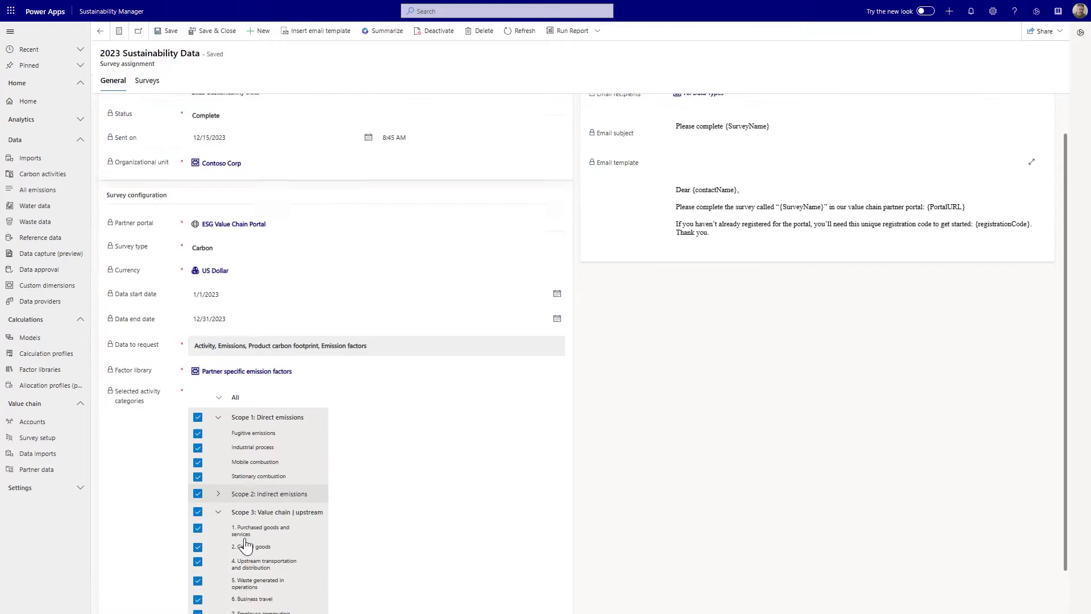
pyautogui.scroll(2, 807, 177)
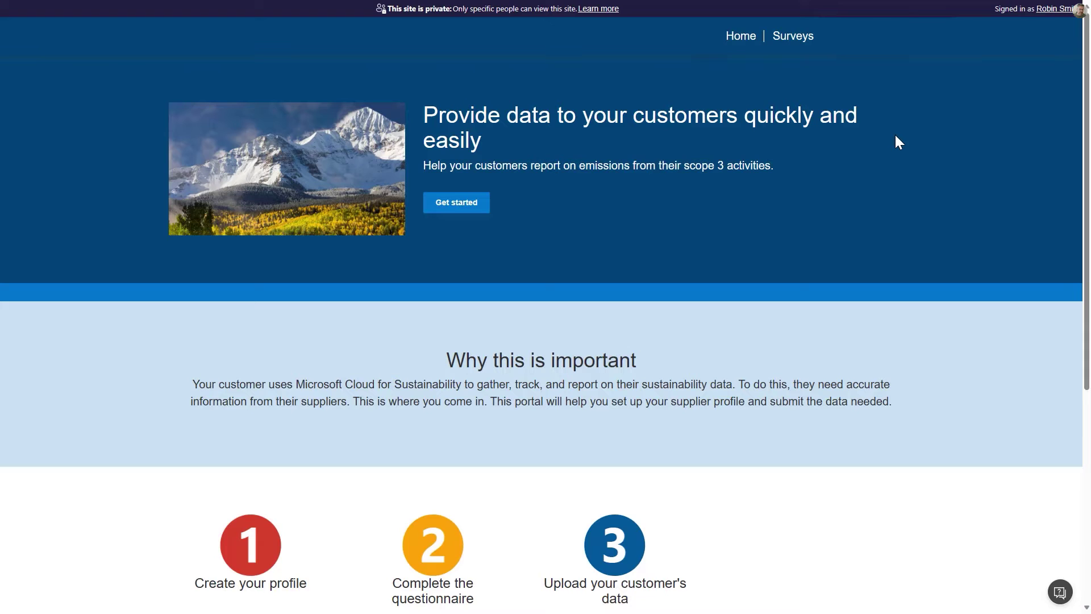
# Browse the portal home, then open the 2023 Sustainability Data survey and scroll through its responses.
pyautogui.scroll(-2, 546, 307)
pyautogui.scroll(-4, 545, 307)
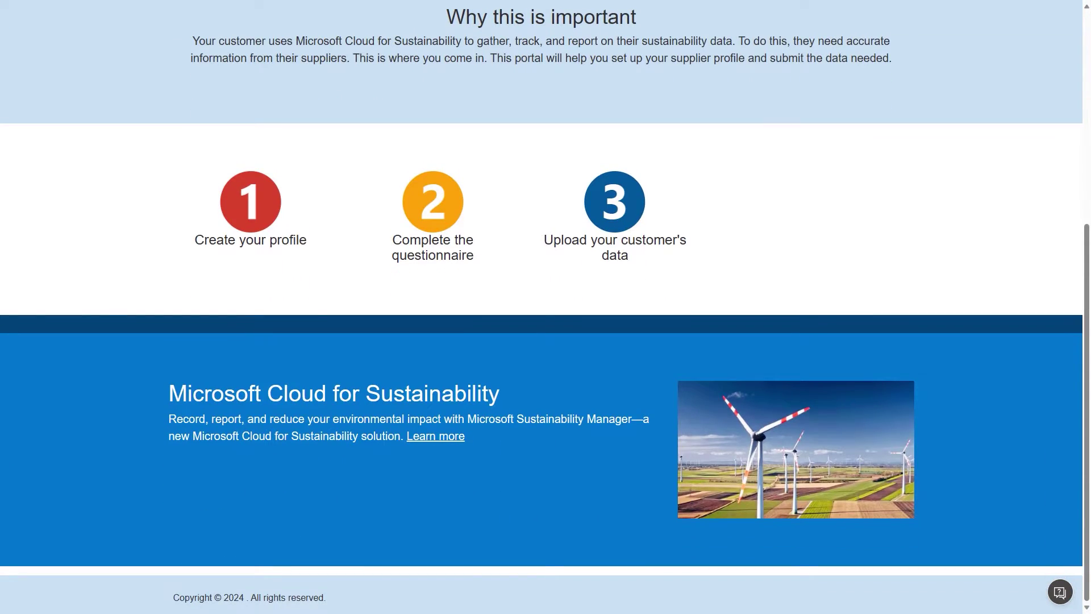
pyautogui.scroll(6, 546, 307)
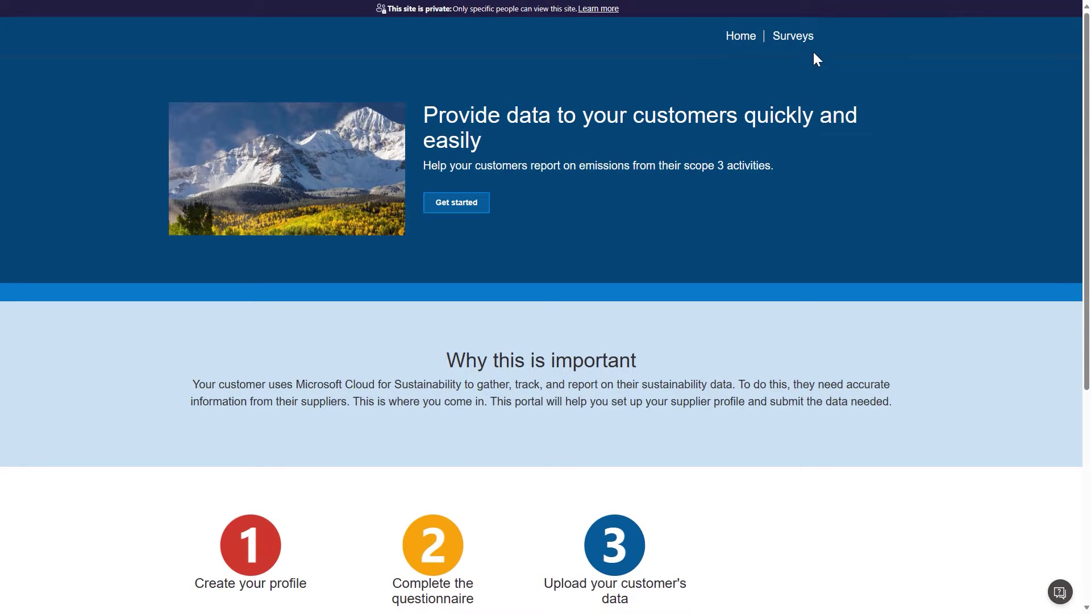
pyautogui.click(797, 44)
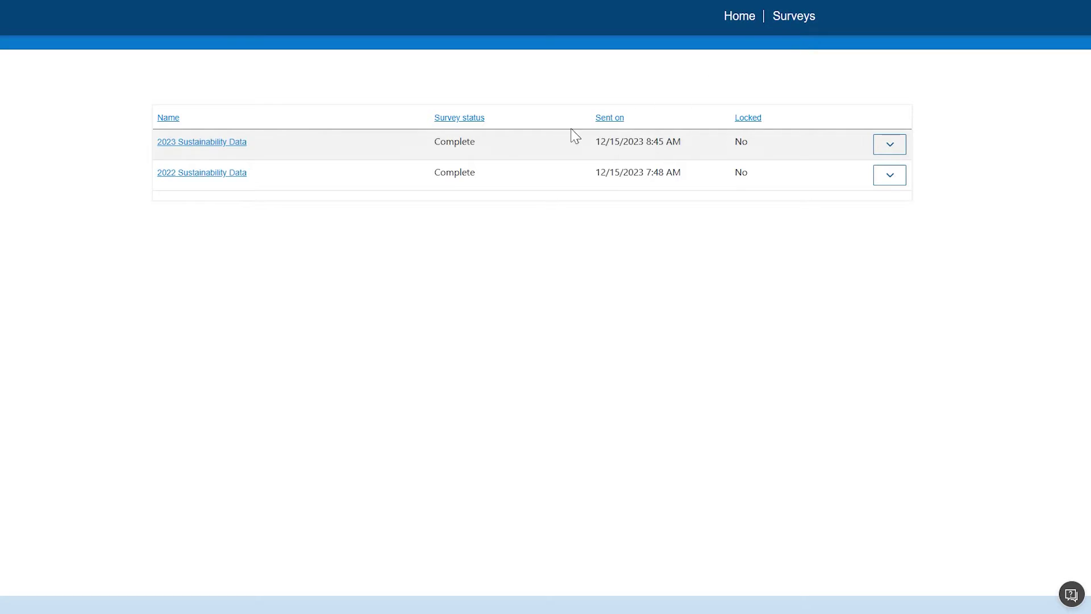
pyautogui.click(206, 150)
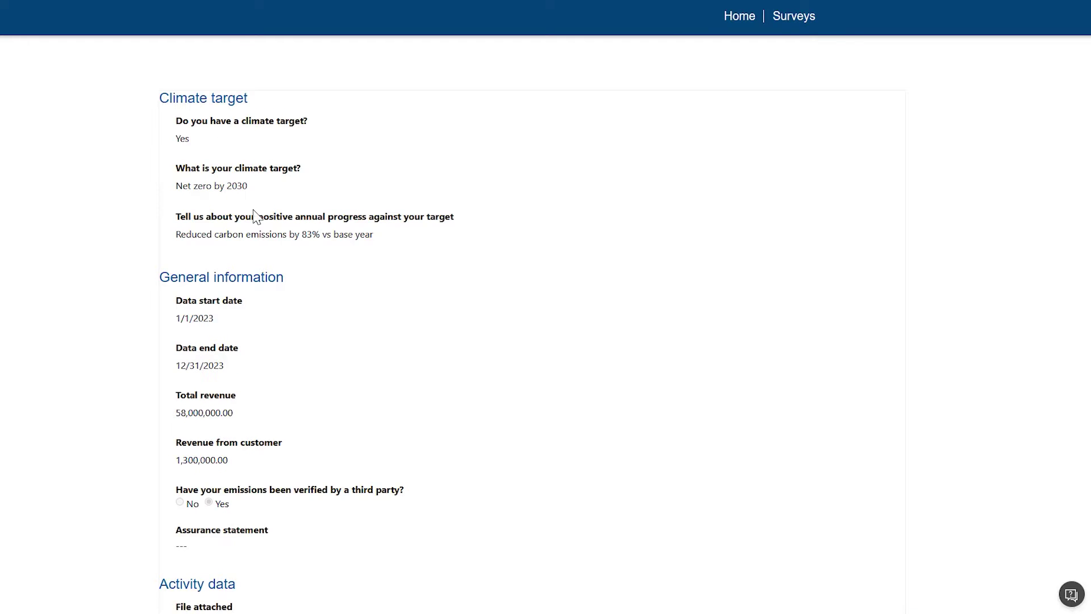
pyautogui.scroll(-5, 254, 217)
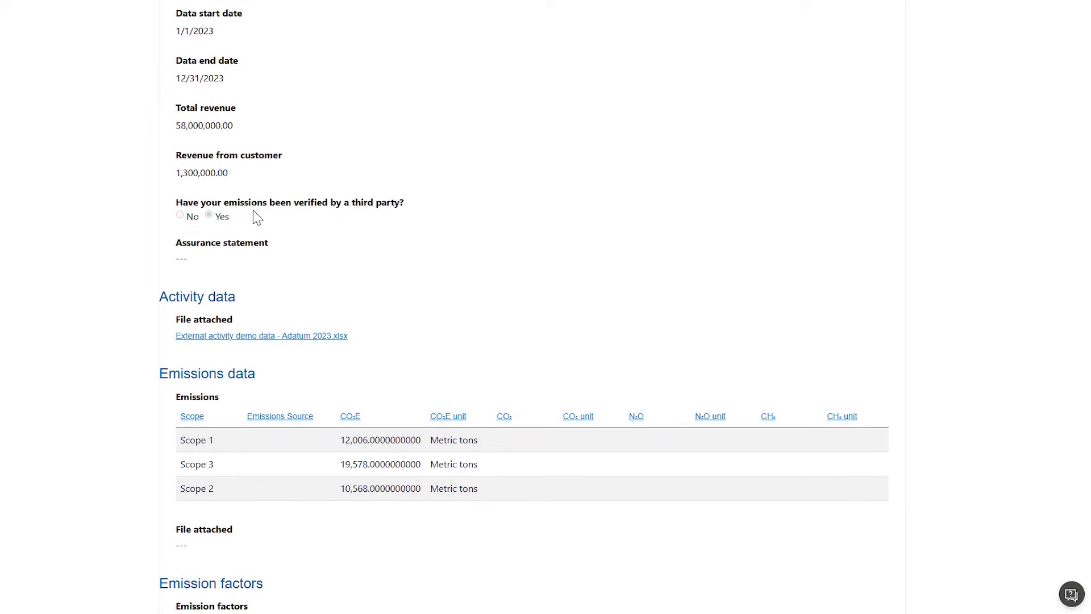
pyautogui.scroll(-3, 254, 218)
pyautogui.scroll(-3, 318, 180)
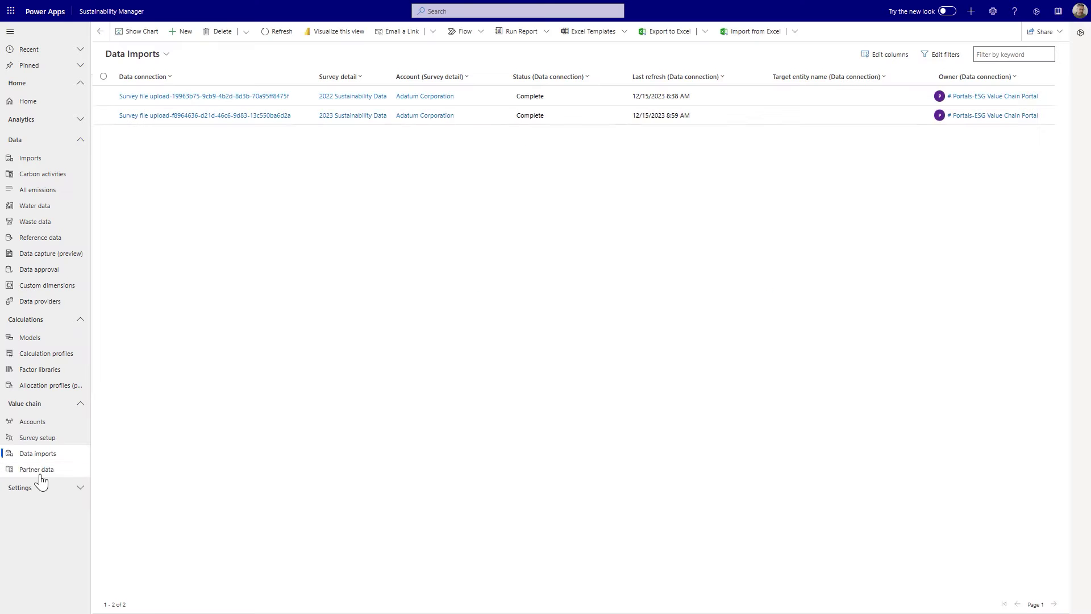
# Show the partner-supplied carbon activities and select the 2023 Mobile combustion record.
pyautogui.click(40, 475)
pyautogui.click(191, 136)
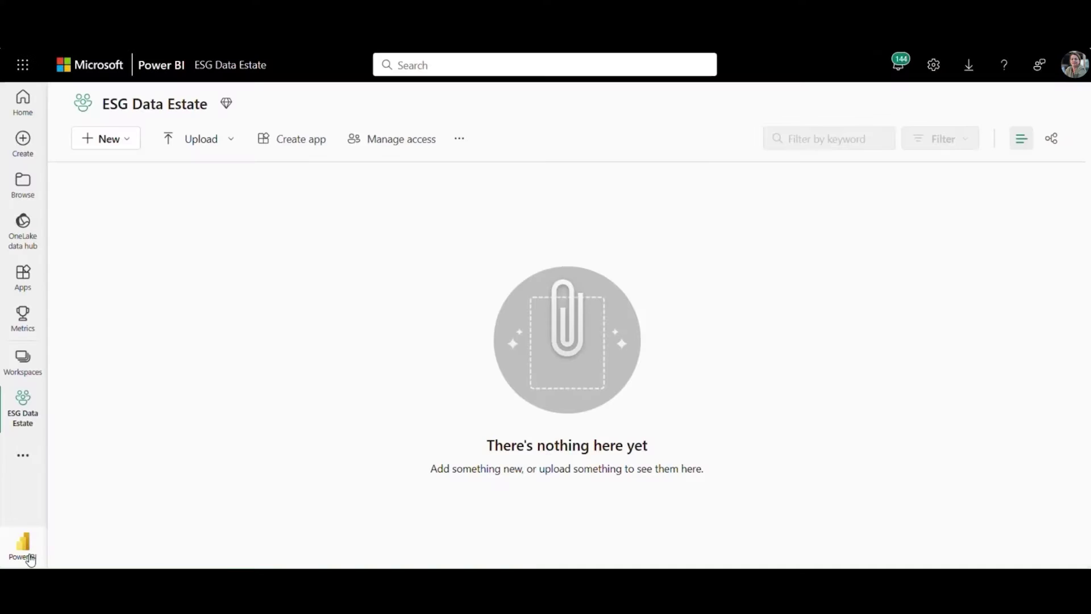
# In the Industry Solutions experience, create a sustainability solution named 'ESG_Data_Estate'.
pyautogui.click(29, 558)
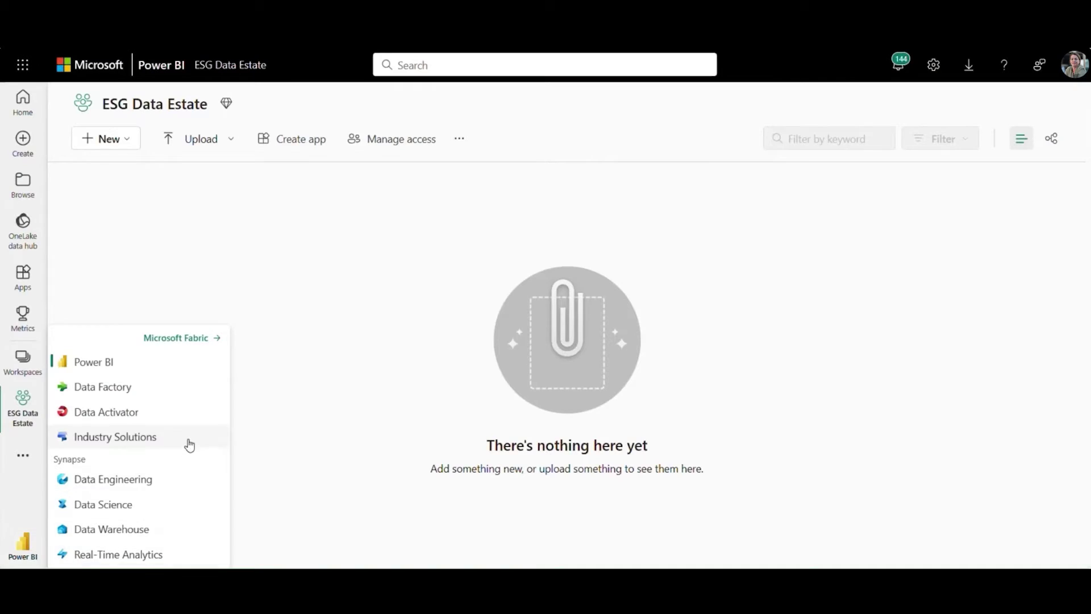
pyautogui.click(189, 440)
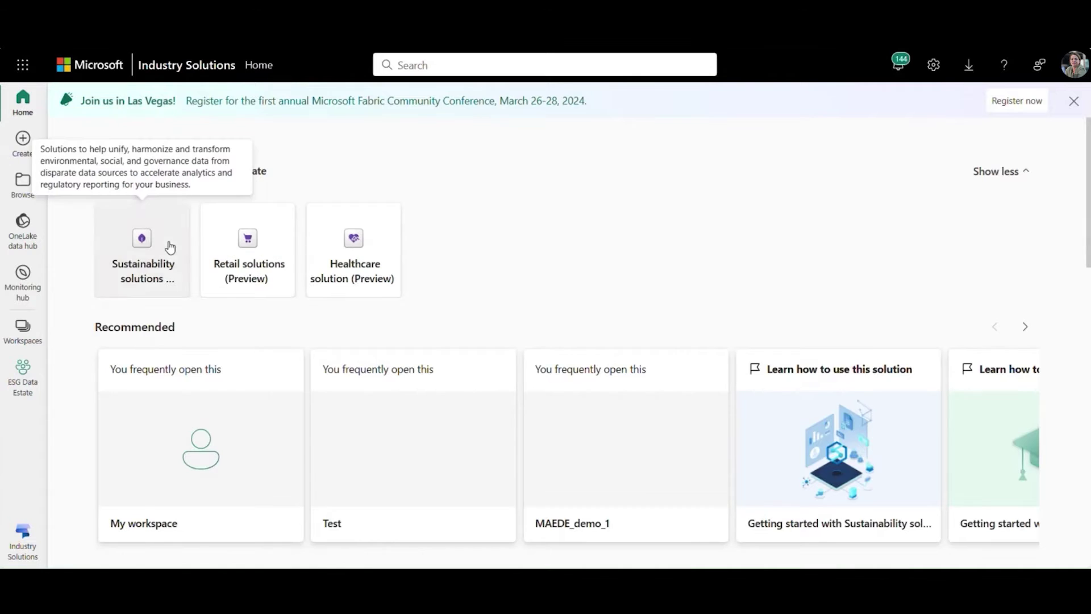
pyautogui.click(169, 246)
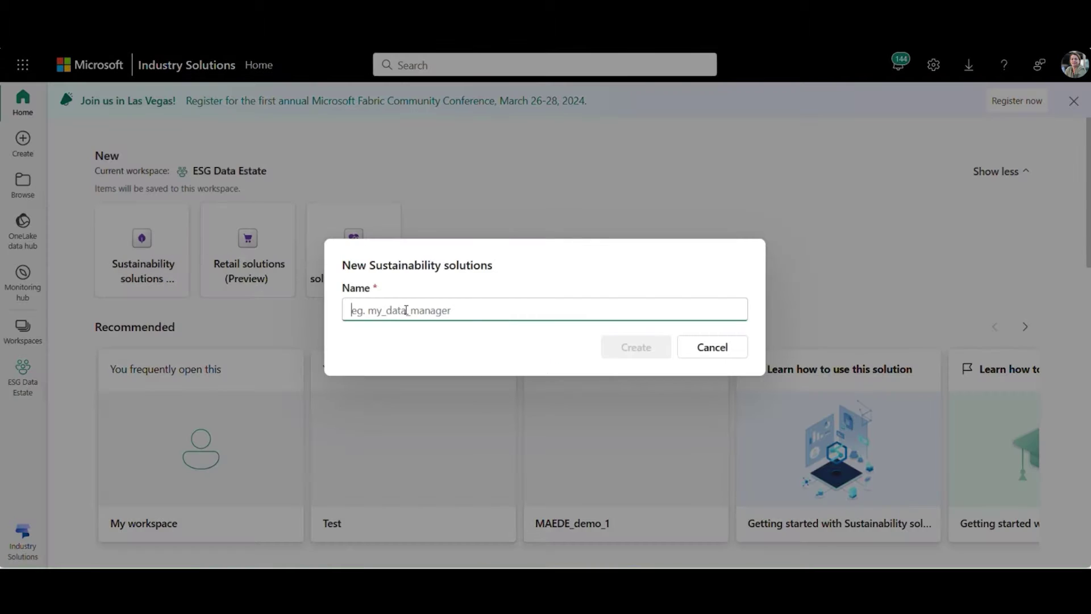
pyautogui.write('ESG_Data_Estate')
pyautogui.click(636, 347)
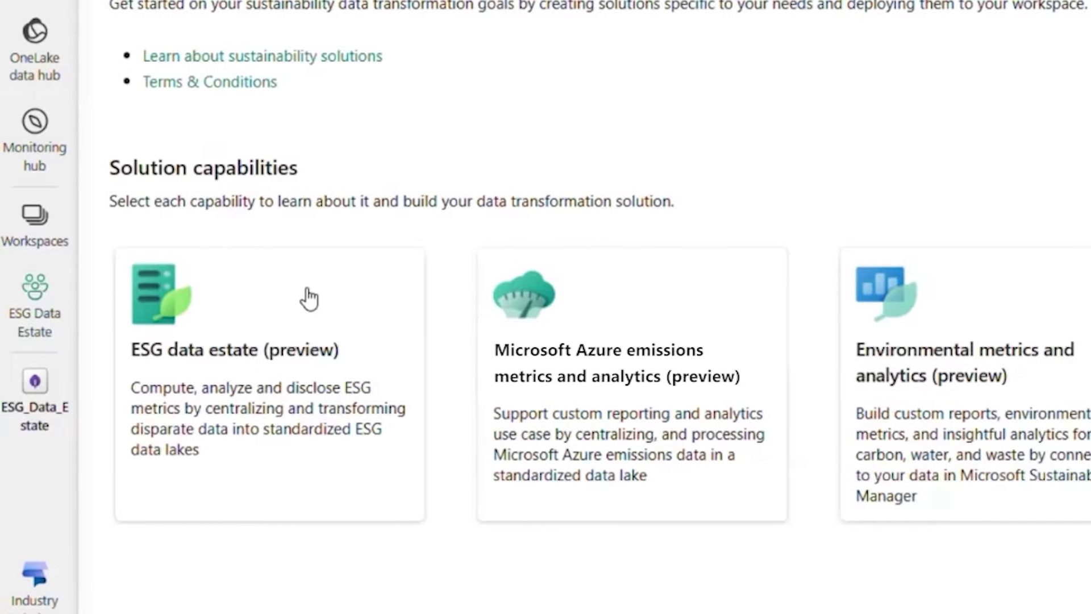
# Open the ESG data estate capability, list all its items, and deploy it to the workspace.
pyautogui.click(309, 298)
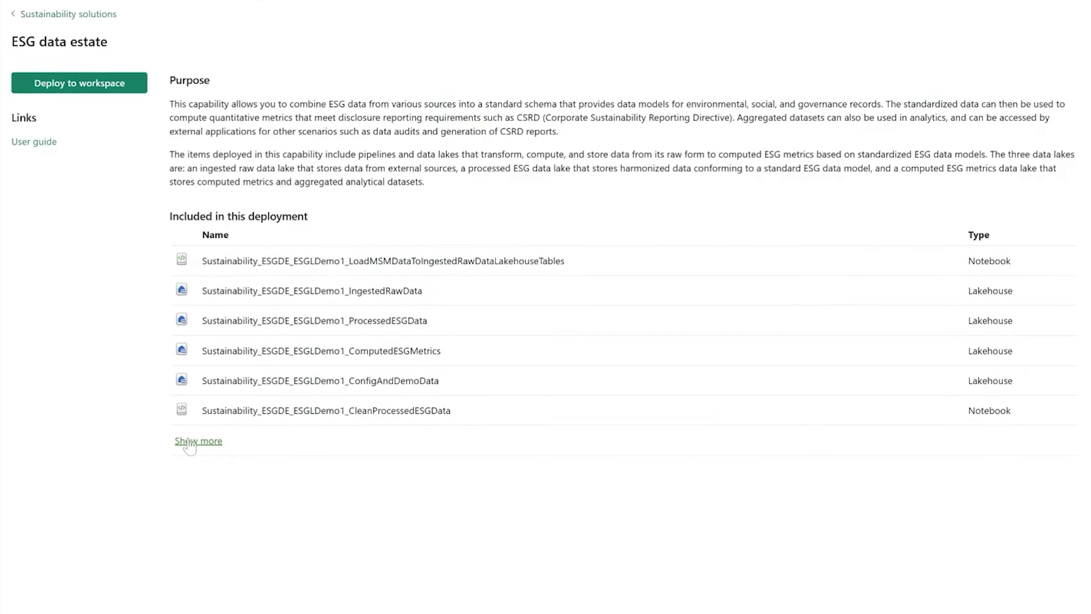
pyautogui.click(188, 442)
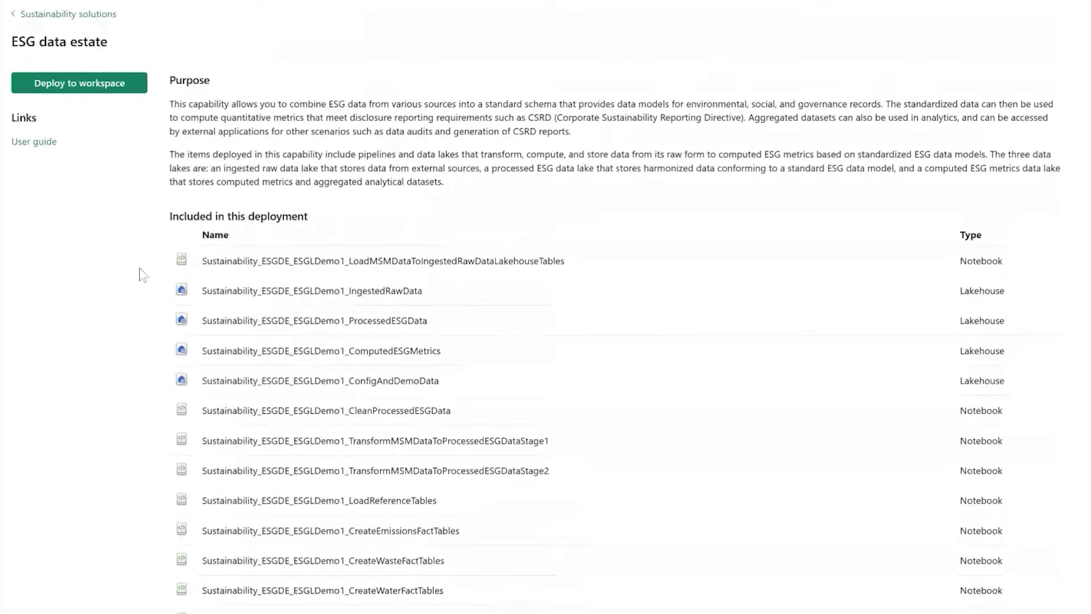
pyautogui.click(91, 86)
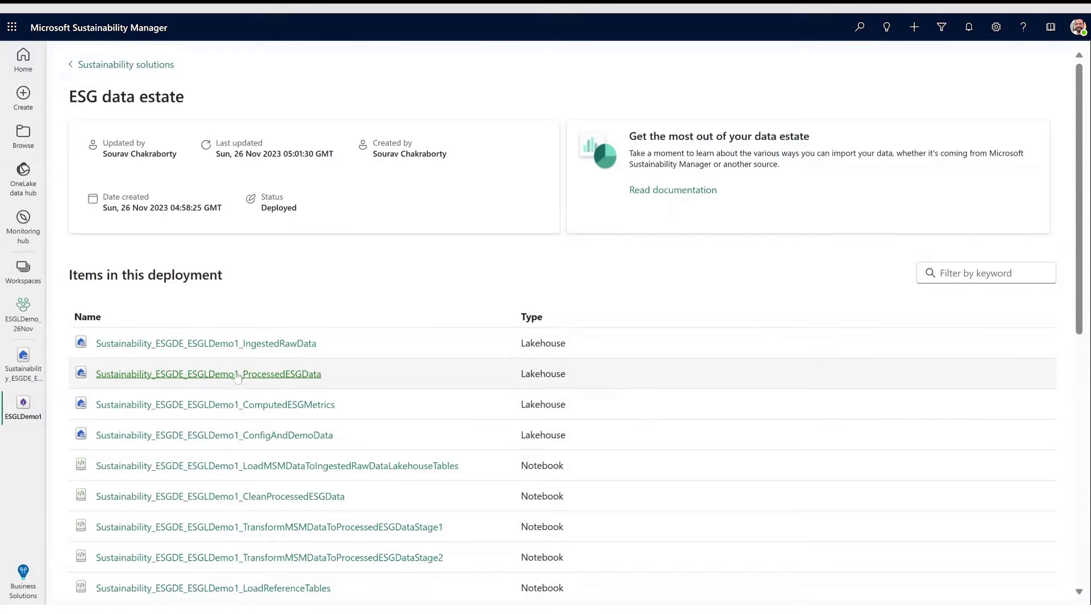
# Browse the ProcessedESGData lakehouse tables and preview the PartyWaterUtilization table.
pyautogui.click(300, 373)
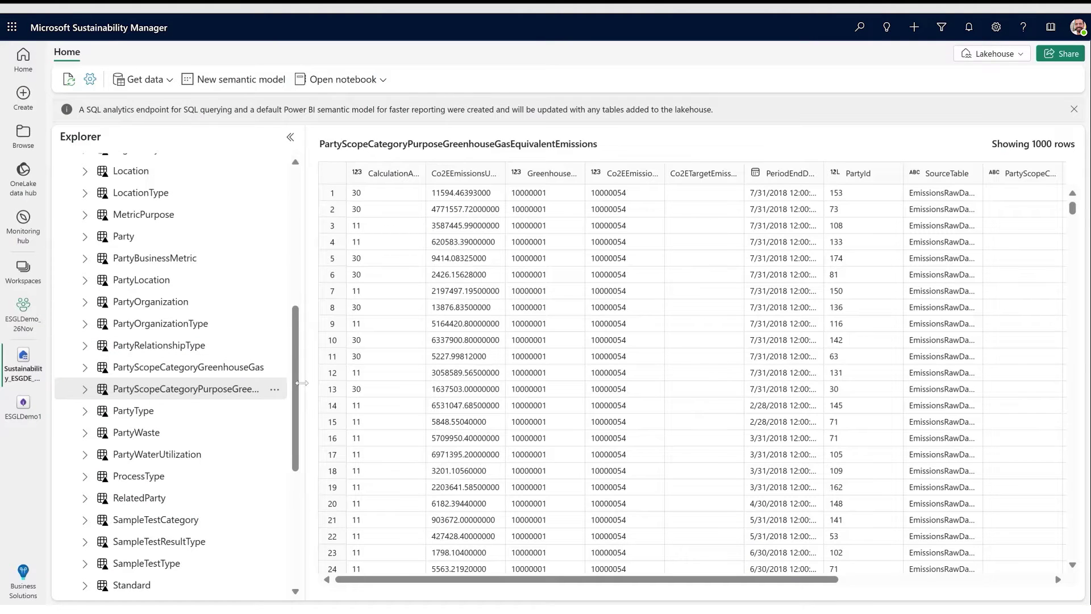
pyautogui.moveTo(302, 383); pyautogui.dragTo(326, 383)
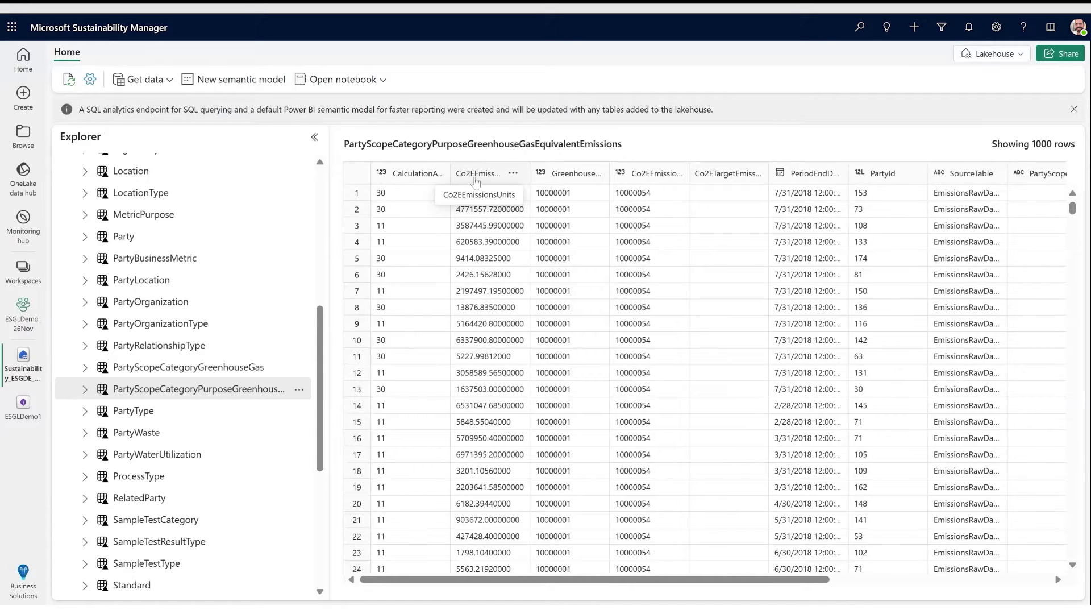
pyautogui.scroll(1, 170, 438)
pyautogui.click(157, 498)
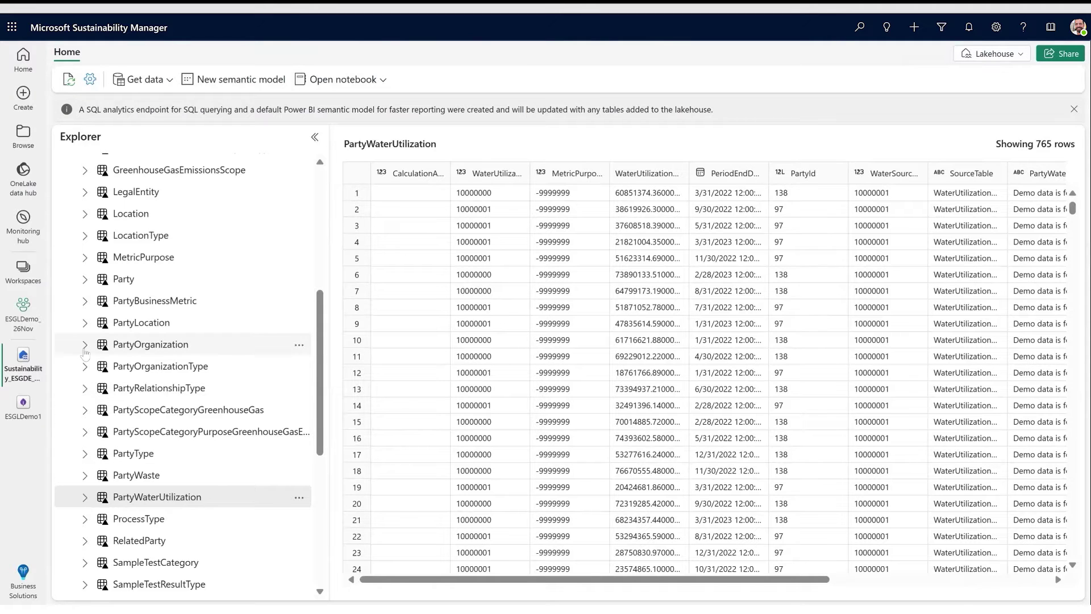
# Open the ProcessedESGDataToComputedESGMetrics pipeline from ESGLDemo1 to check its run, then return to the item list.
pyautogui.click(20, 409)
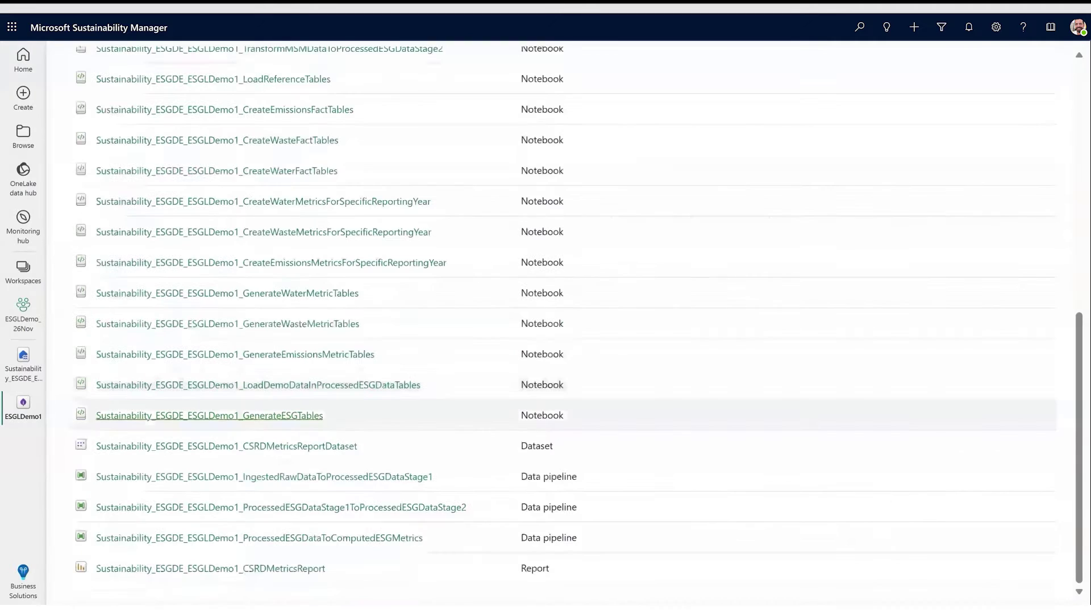
pyautogui.click(115, 540)
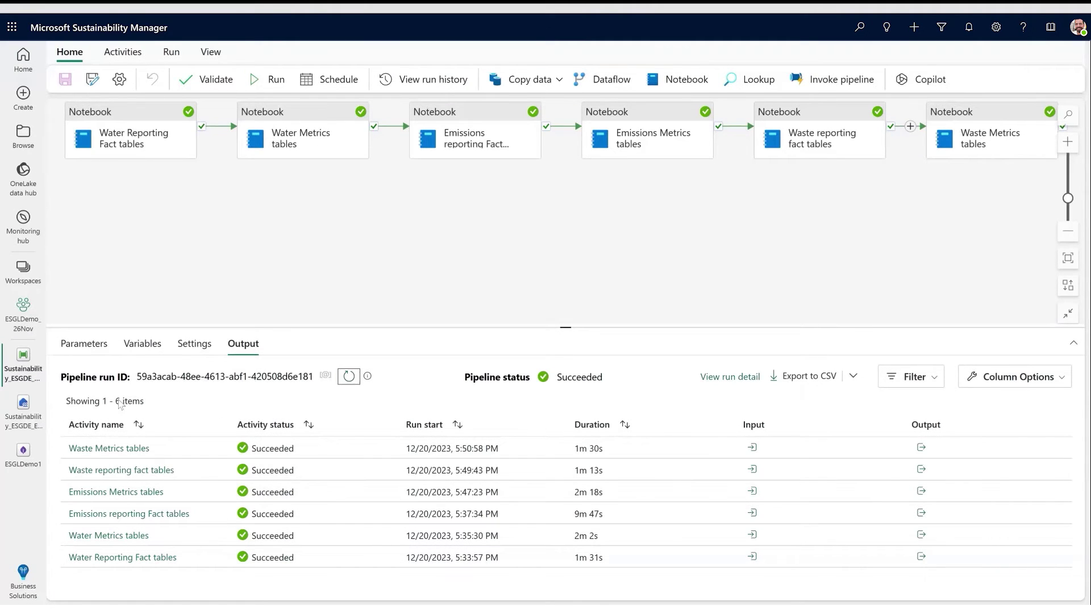
pyautogui.click(8, 452)
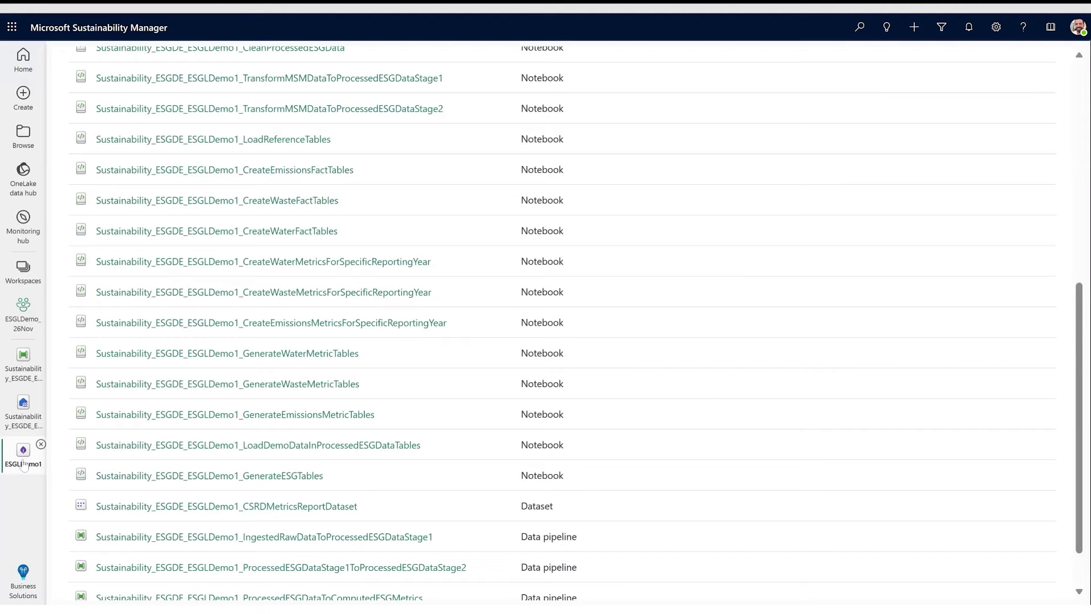
# Open the CSRD metrics report, dismiss the tour banner, and switch to the Resource use & circular economy page.
pyautogui.scroll(4, 259, 273)
pyautogui.scroll(3, 259, 273)
pyautogui.click(23, 358)
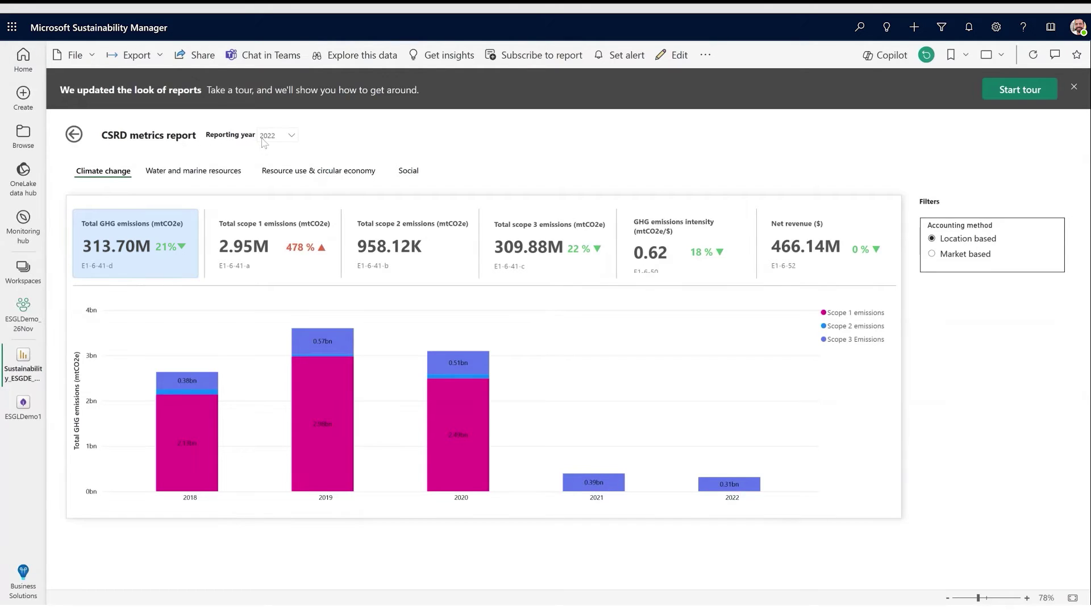
pyautogui.click(794, 221)
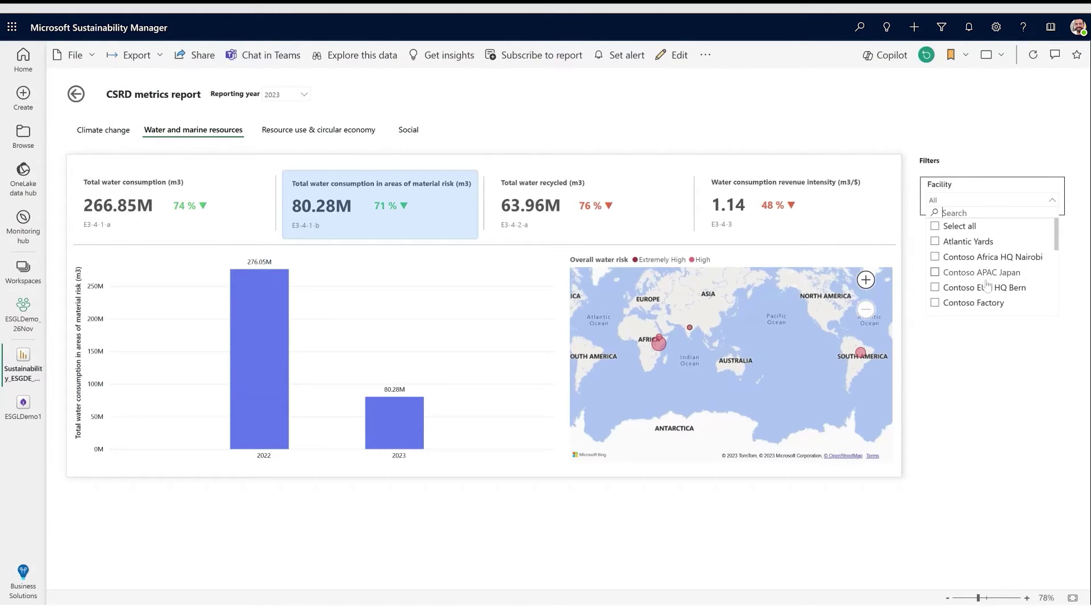
pyautogui.scroll(-5, 979, 291)
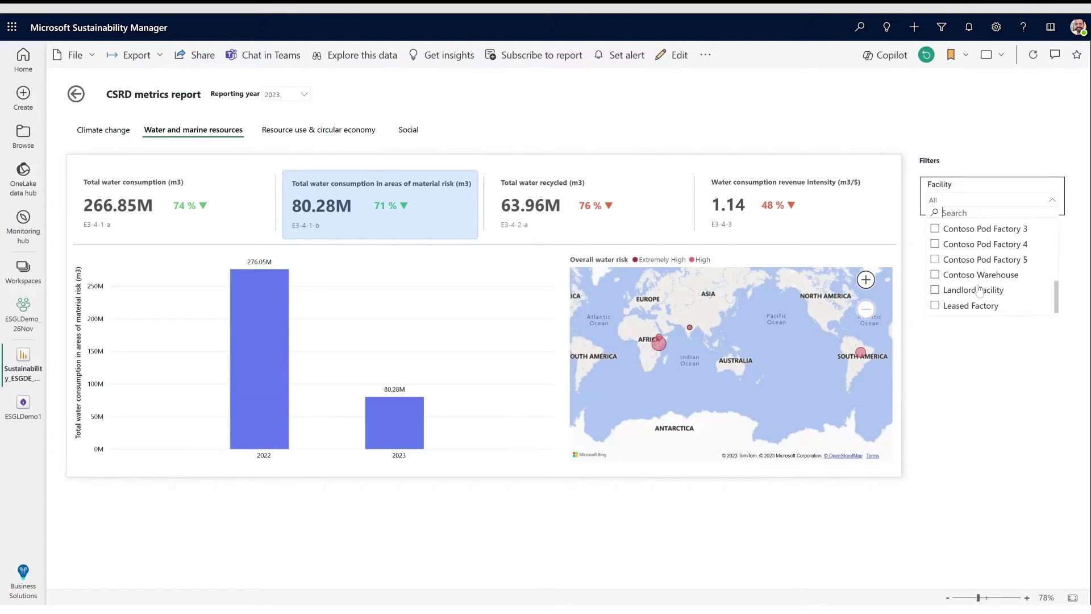
pyautogui.scroll(5, 979, 291)
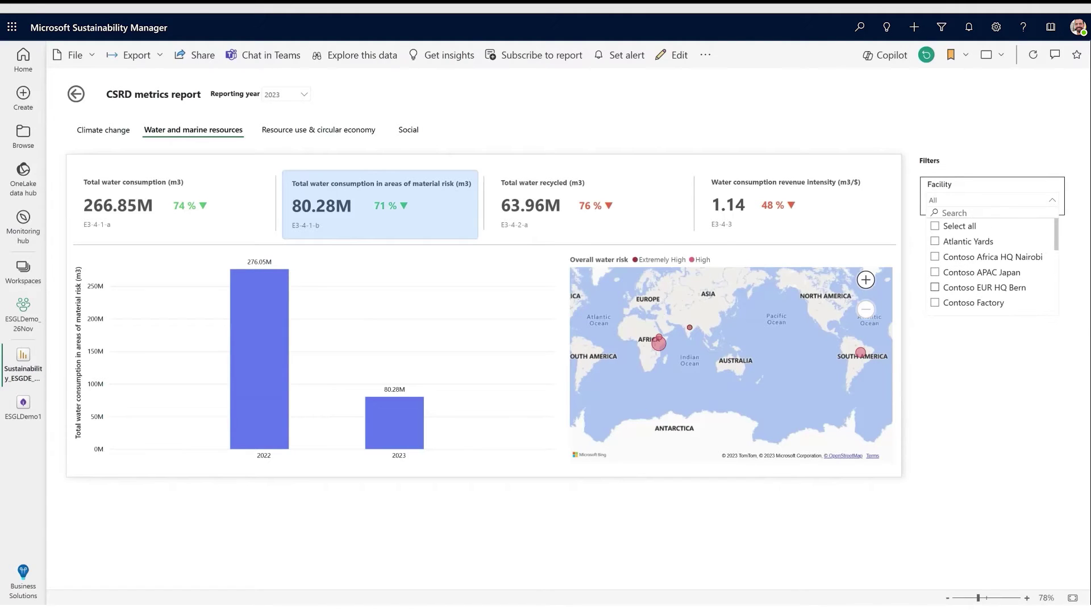
pyautogui.click(334, 134)
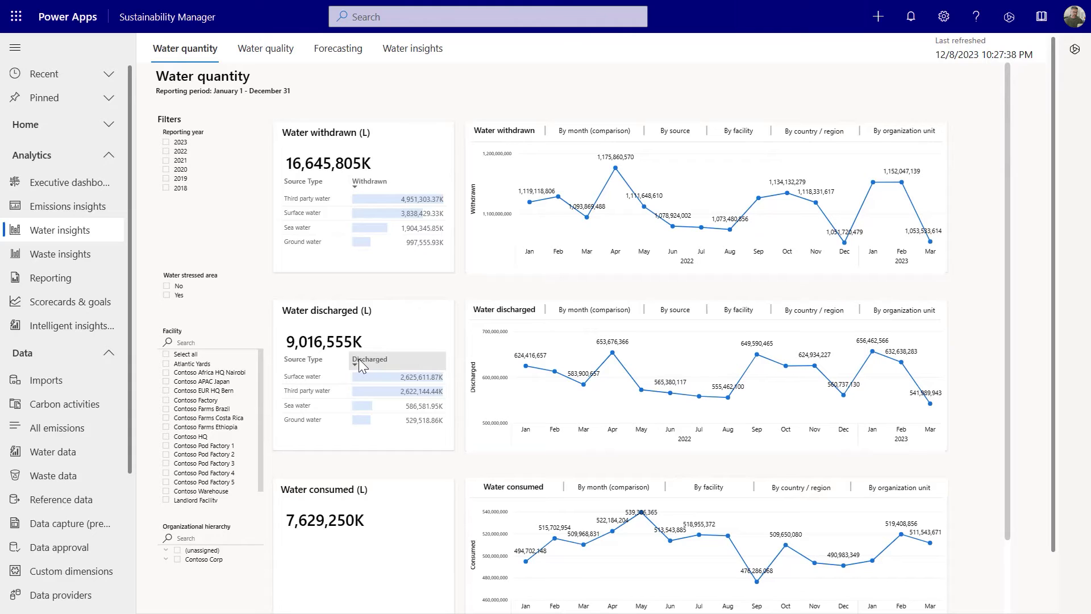
# Scroll through the Water quantity insights, then switch to the Waste insights dashboard.
pyautogui.scroll(-3, 390, 500)
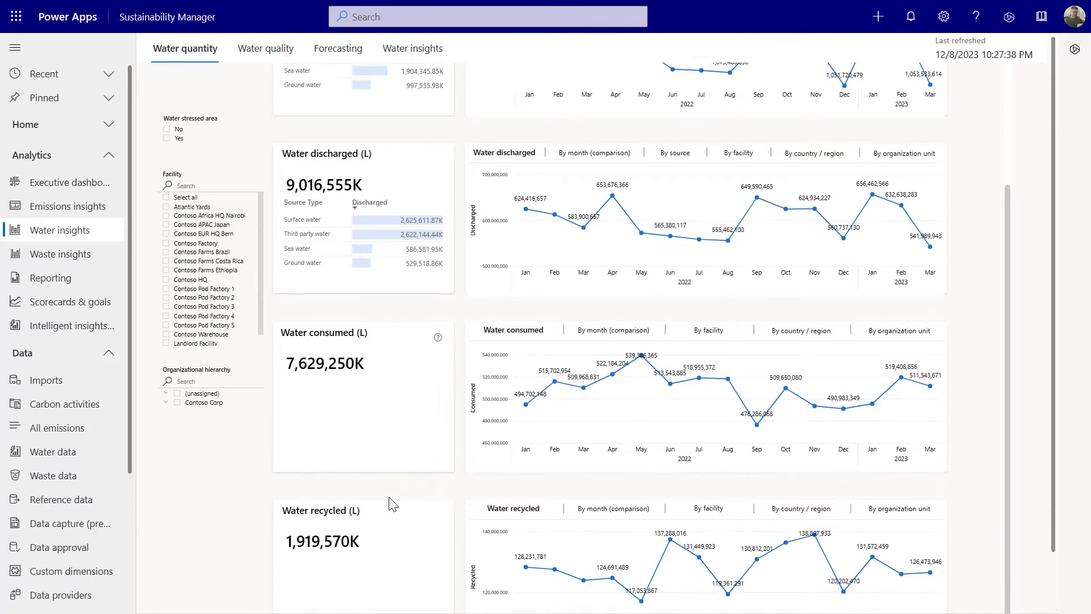
pyautogui.scroll(-1, 393, 504)
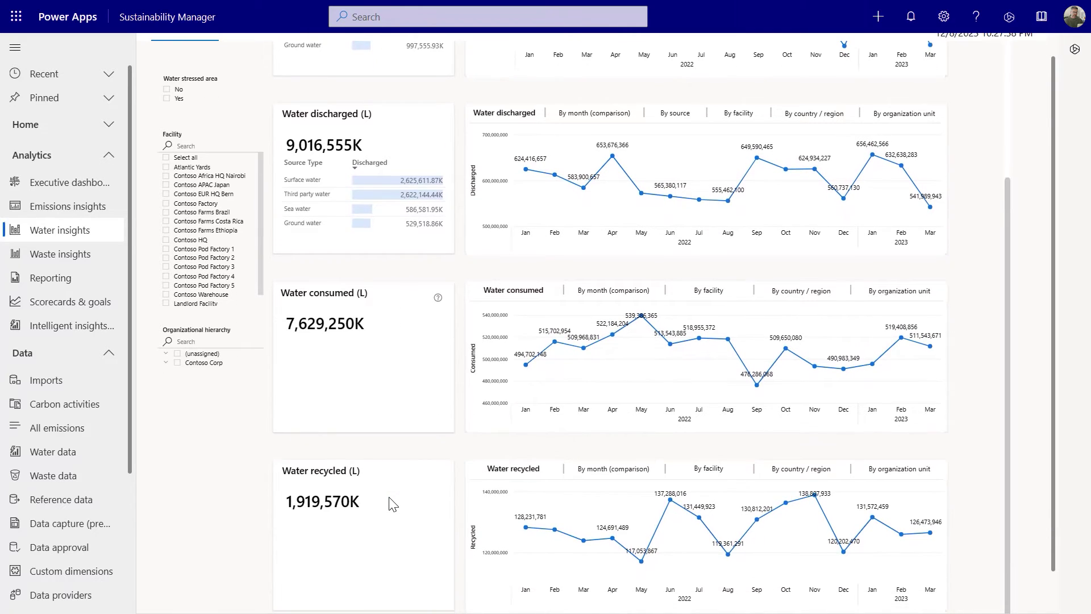
pyautogui.scroll(4, 392, 503)
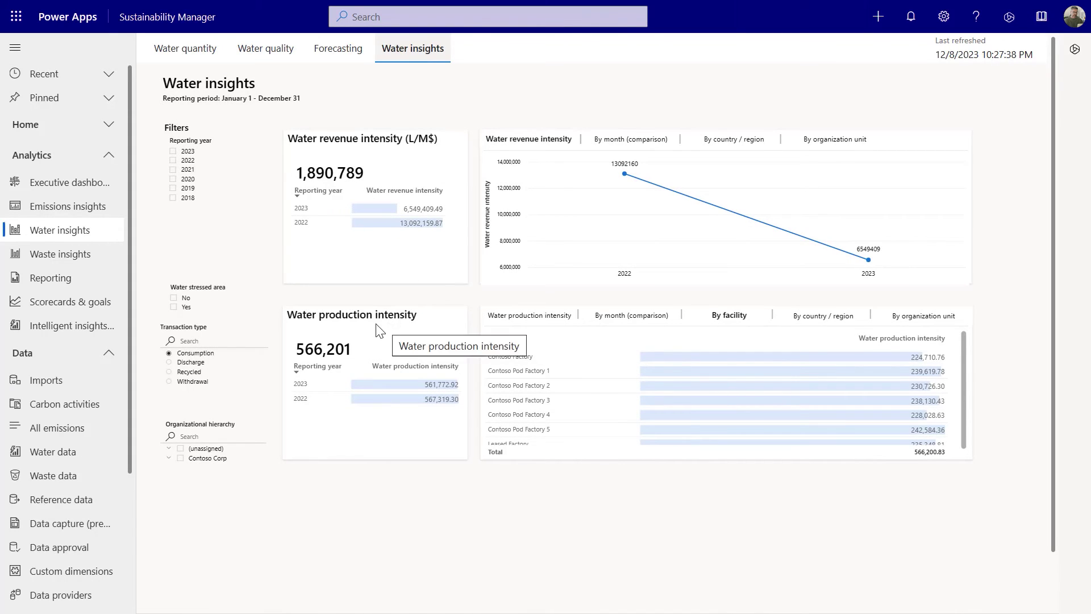
pyautogui.click(67, 257)
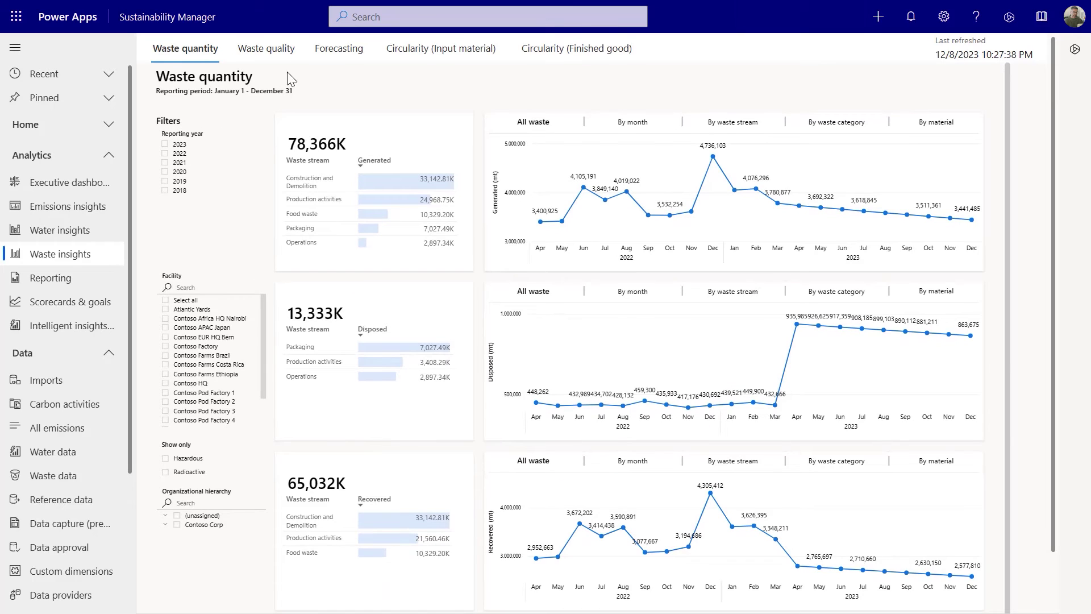
# Check Circularity (Input material), then show Circularity (Finished good) with 58.44% following design principles.
pyautogui.click(483, 49)
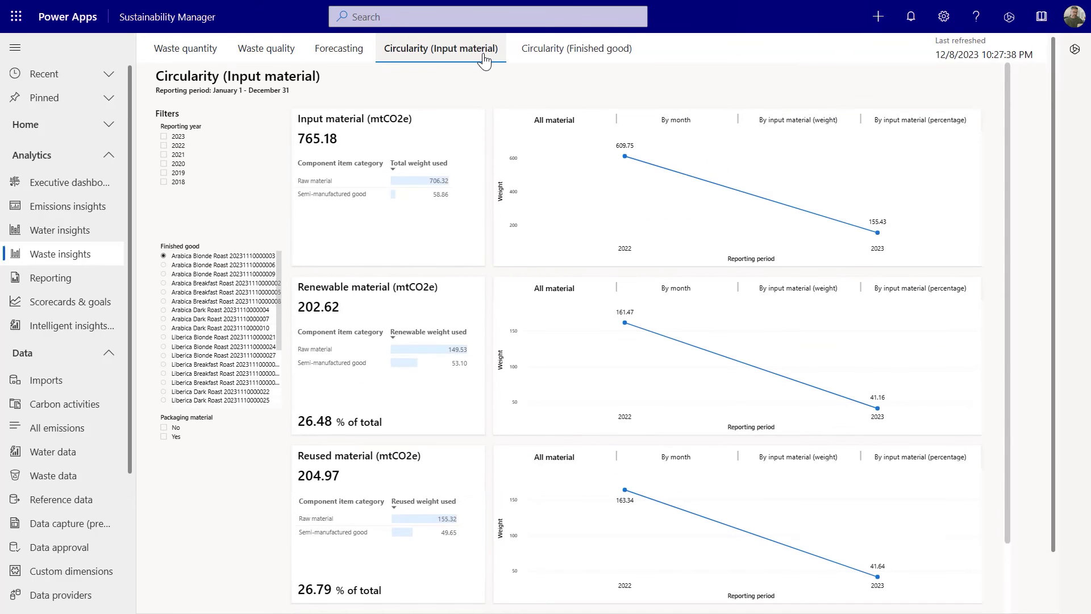
pyautogui.click(557, 63)
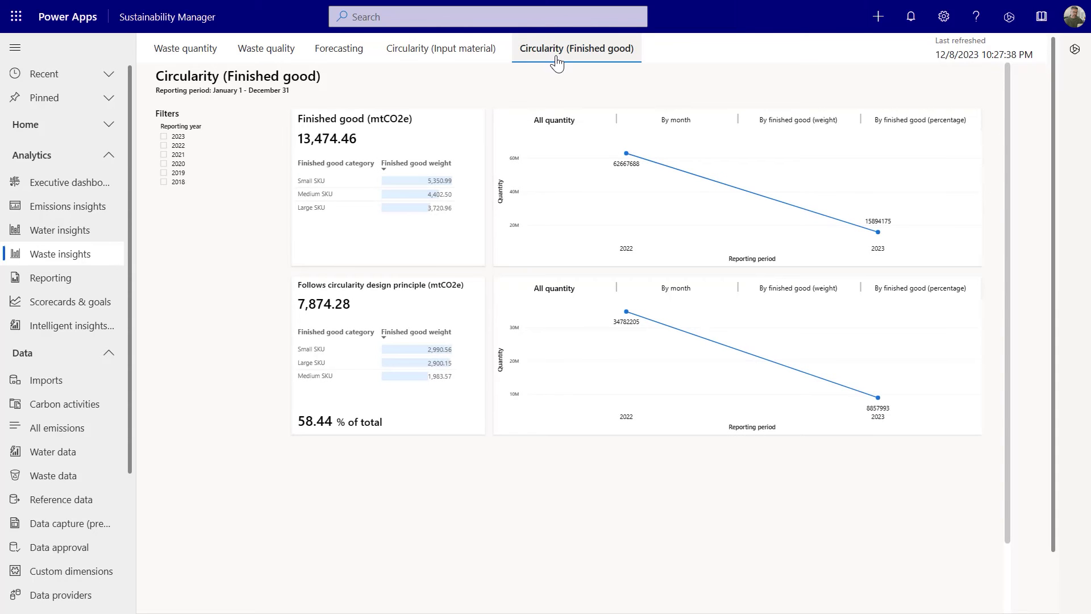